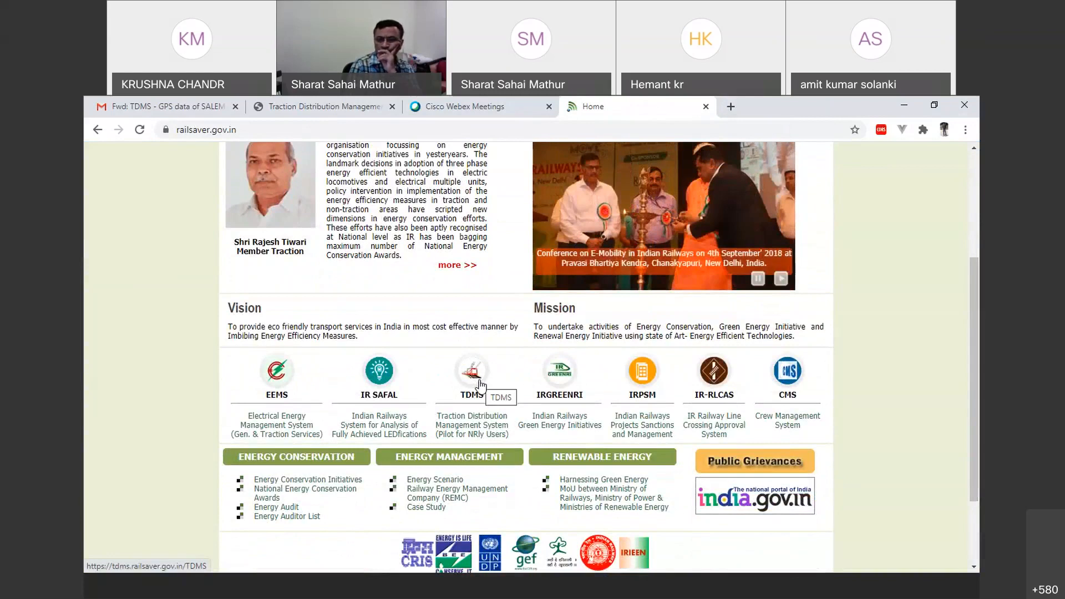
Step: Open the TDMS application from the railsaver site and log in with the guest login ID and account password
click(483, 438)
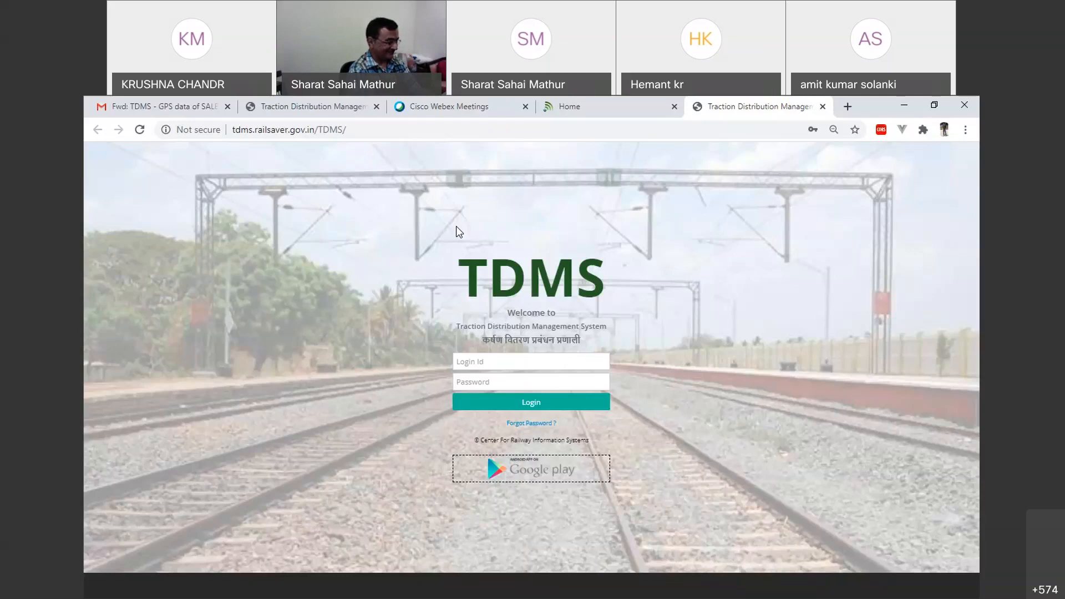
click(531, 363)
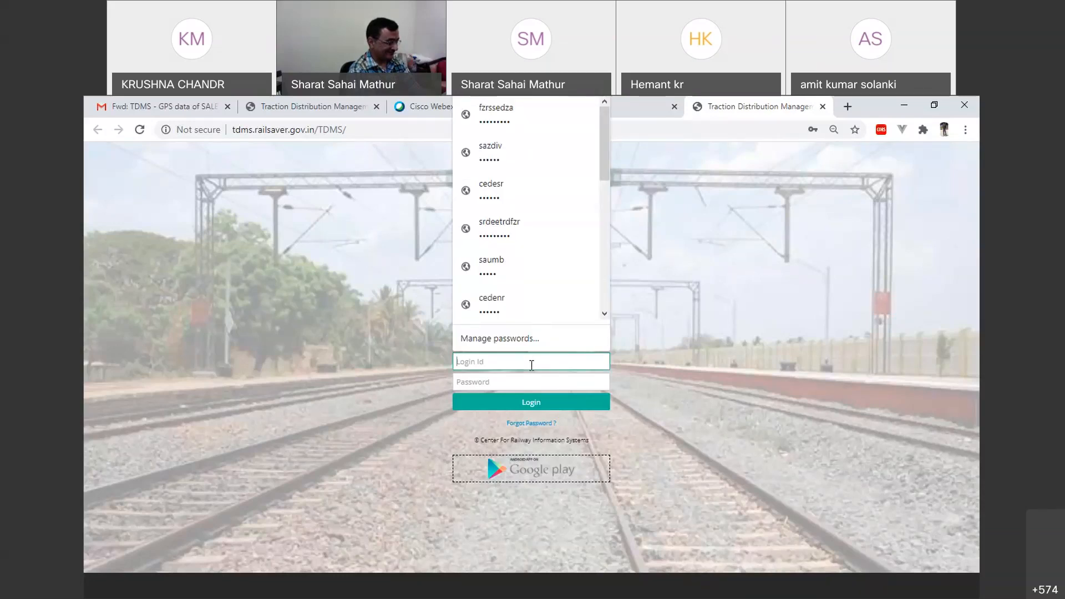
text(guest01)
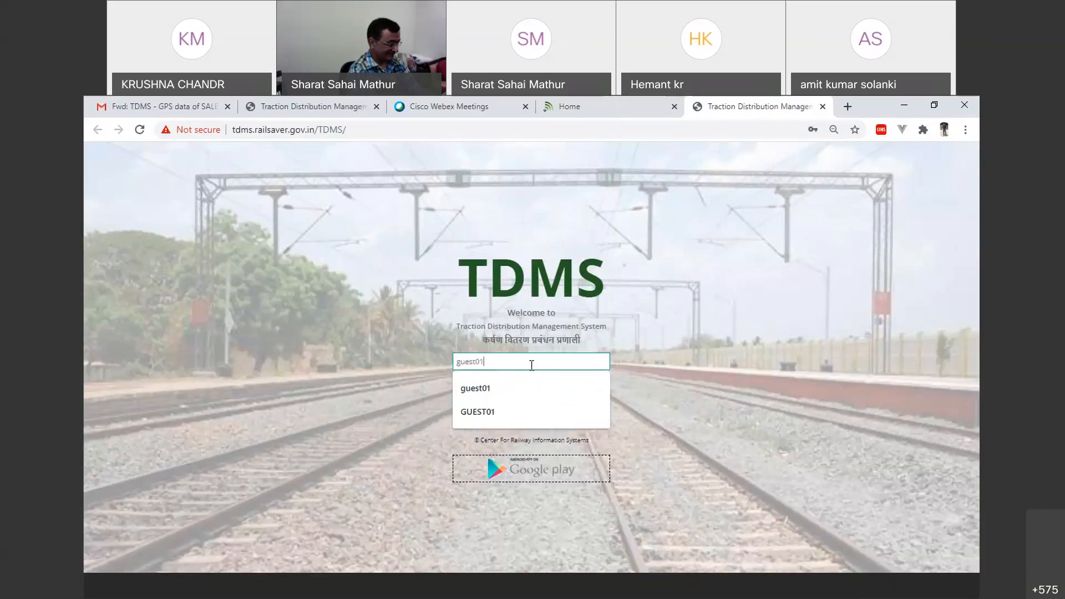
key(Tab)
text(•••••••)
key(Return)
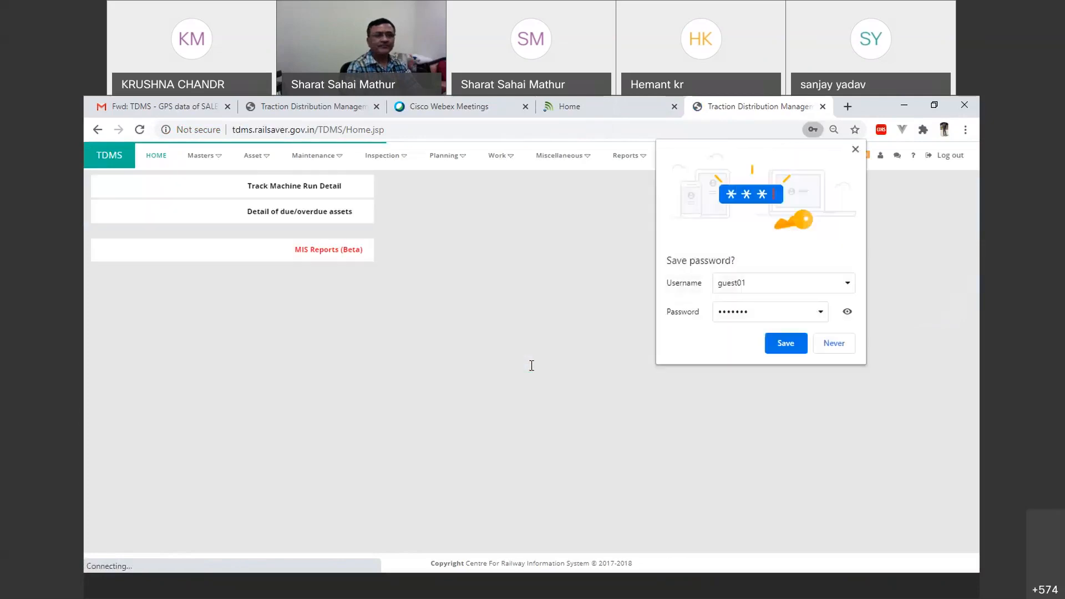
click(660, 302)
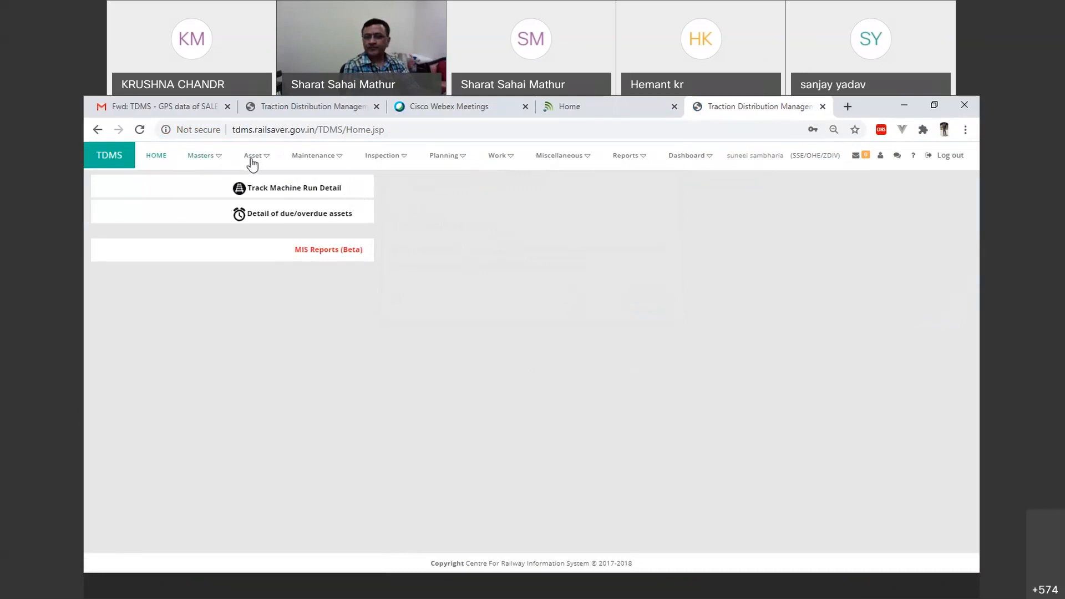
Step: Open the Depot Master page listing the foot patrol depots
mouse_move(253, 159)
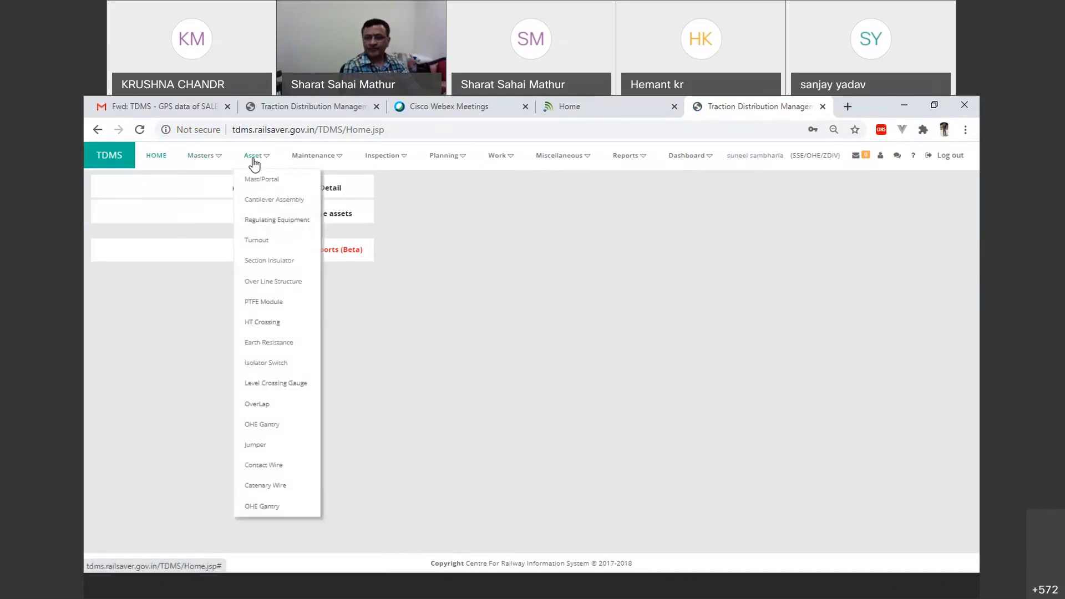
mouse_move(298, 162)
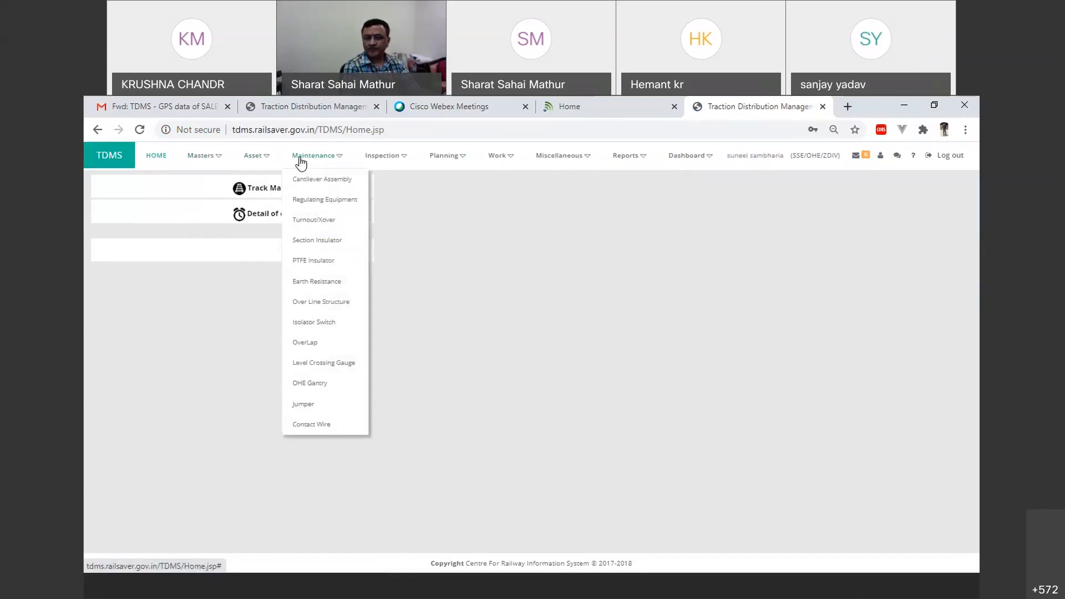
mouse_move(377, 159)
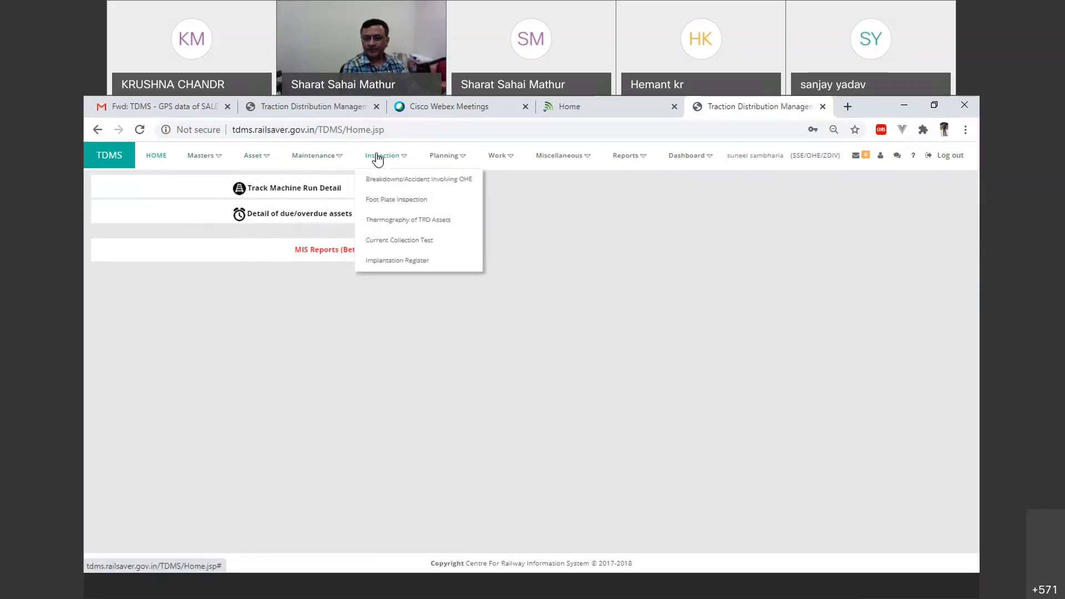
mouse_move(443, 158)
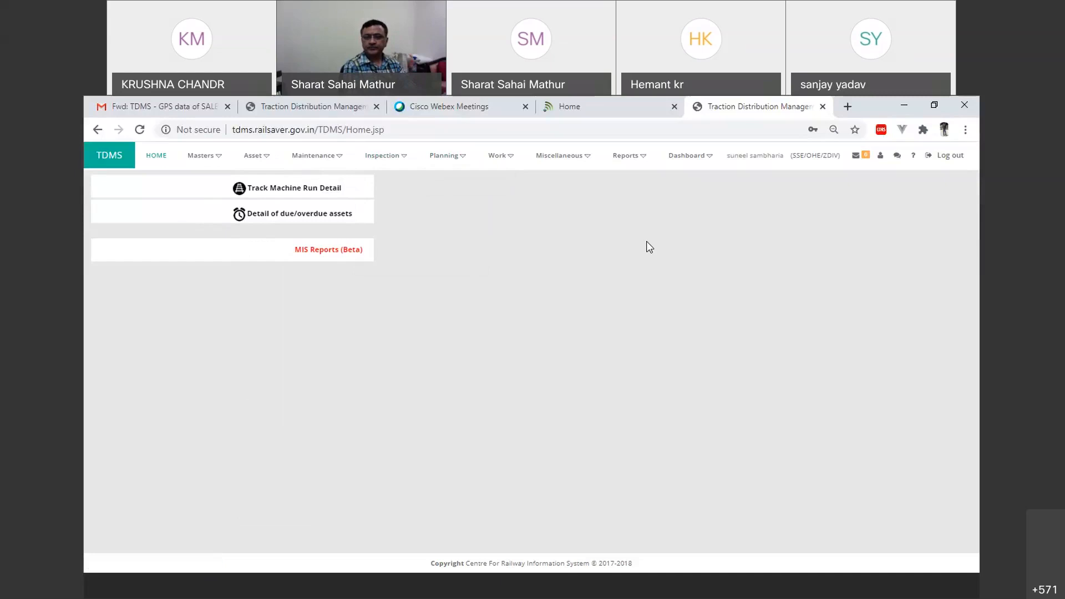
mouse_move(196, 165)
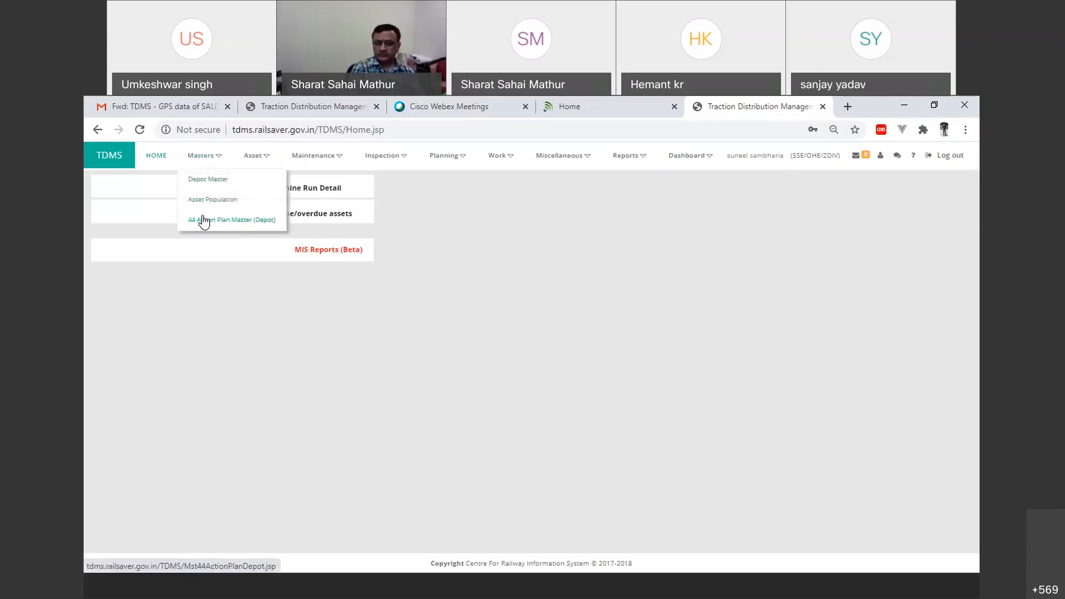
click(211, 185)
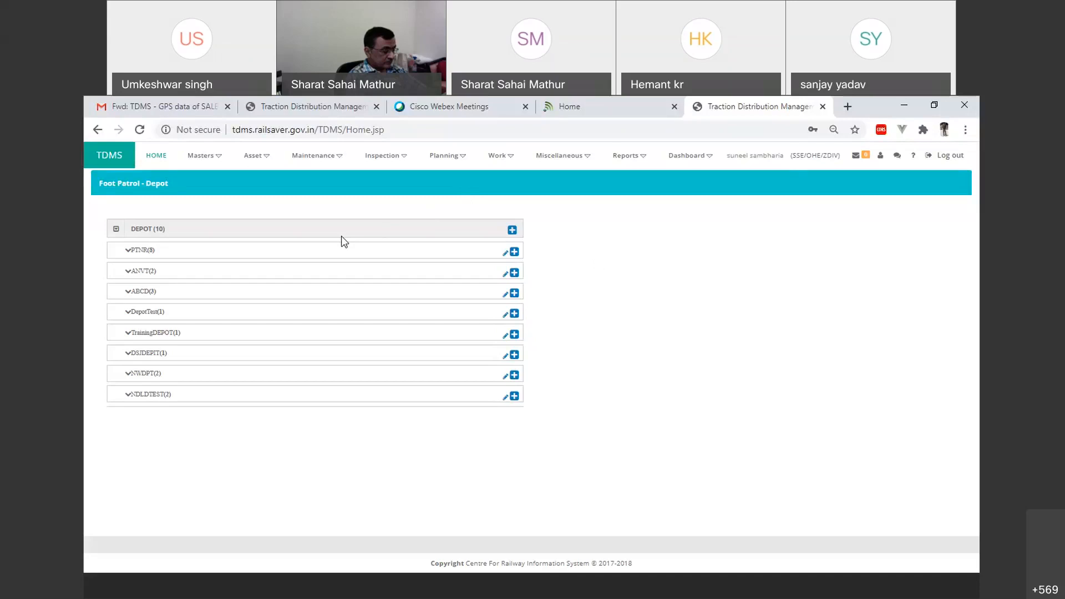
Step: Start a new depot entry with SSE/OHE as the depot incharge, leaving code and name blank, and discard it
click(513, 231)
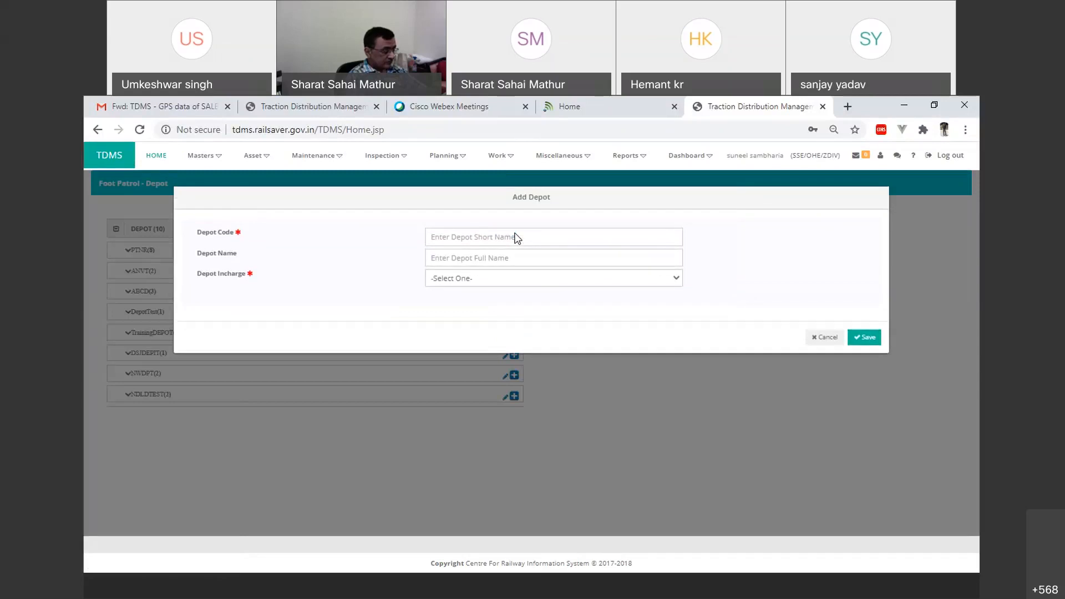
click(505, 237)
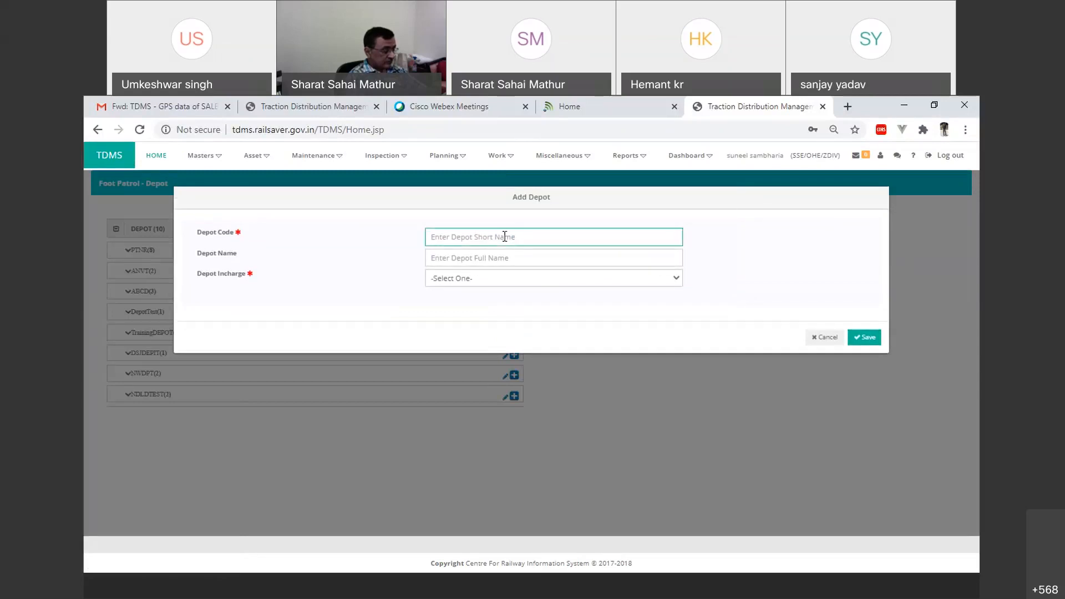
click(490, 255)
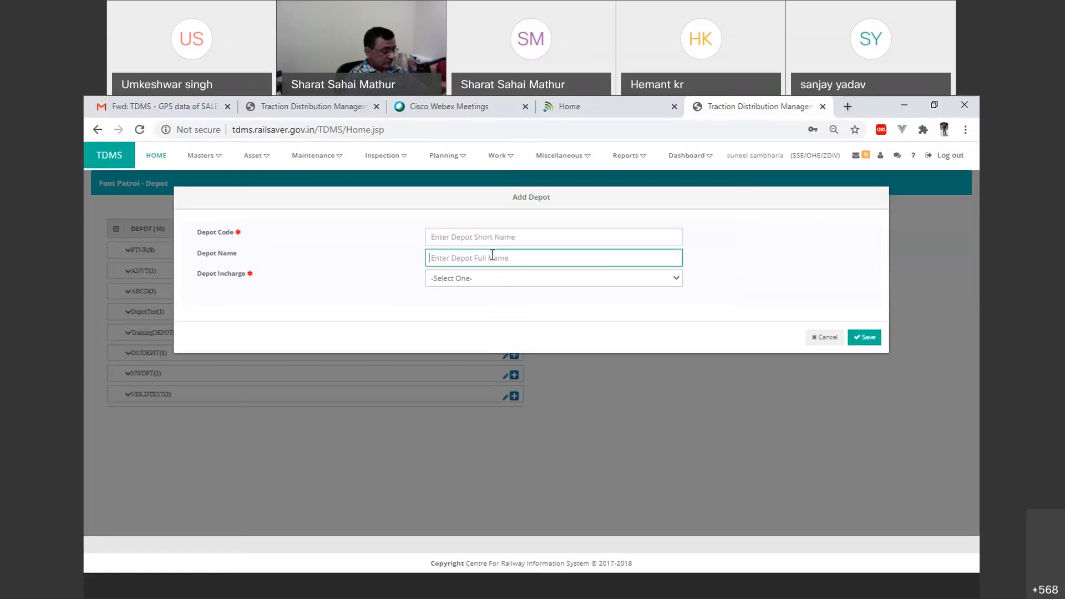
click(489, 278)
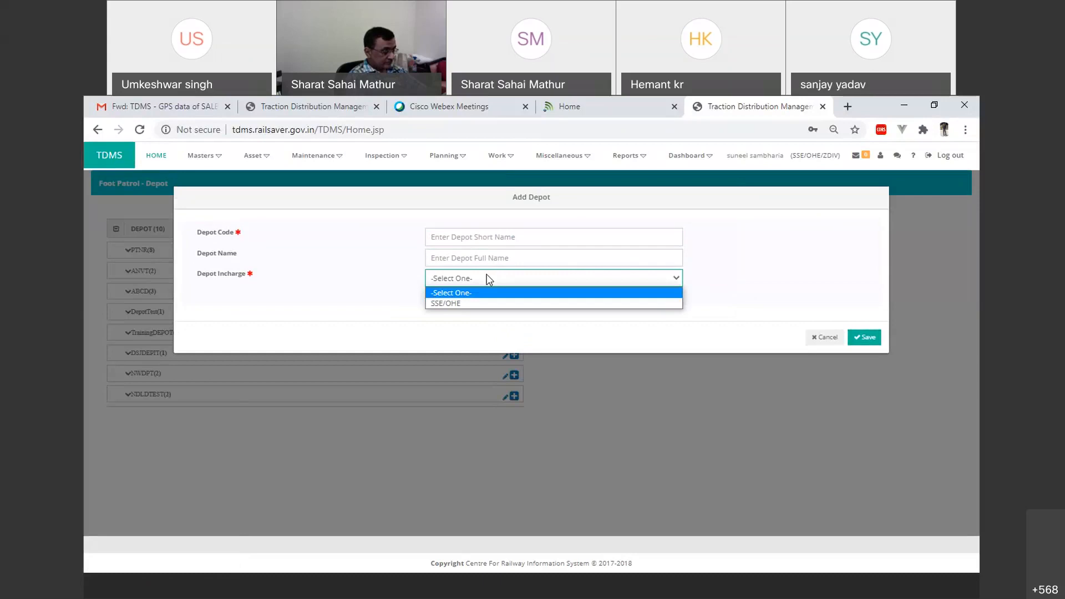
click(491, 304)
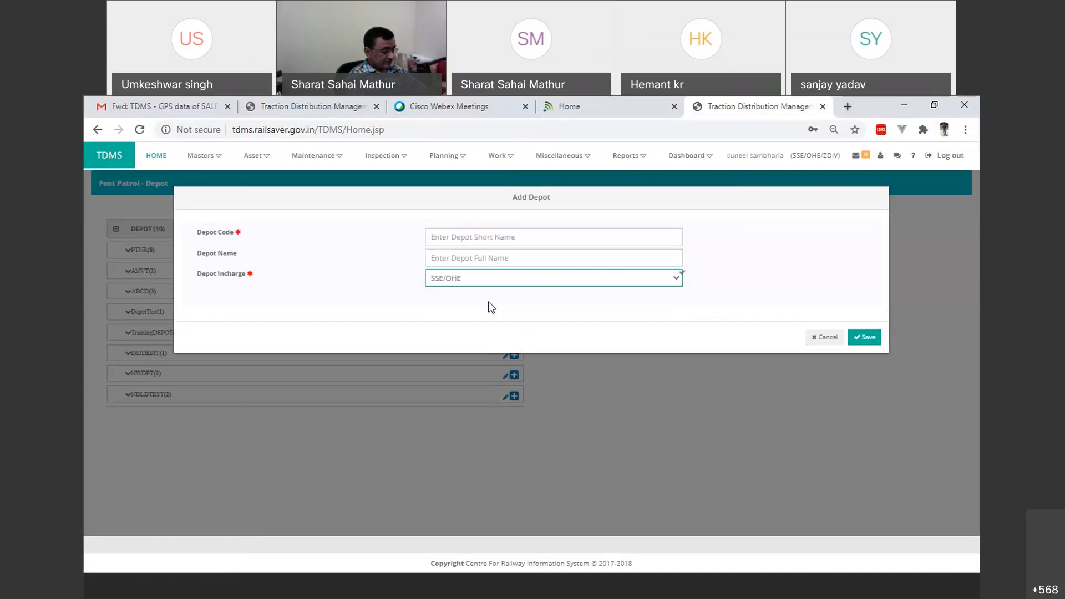
click(819, 340)
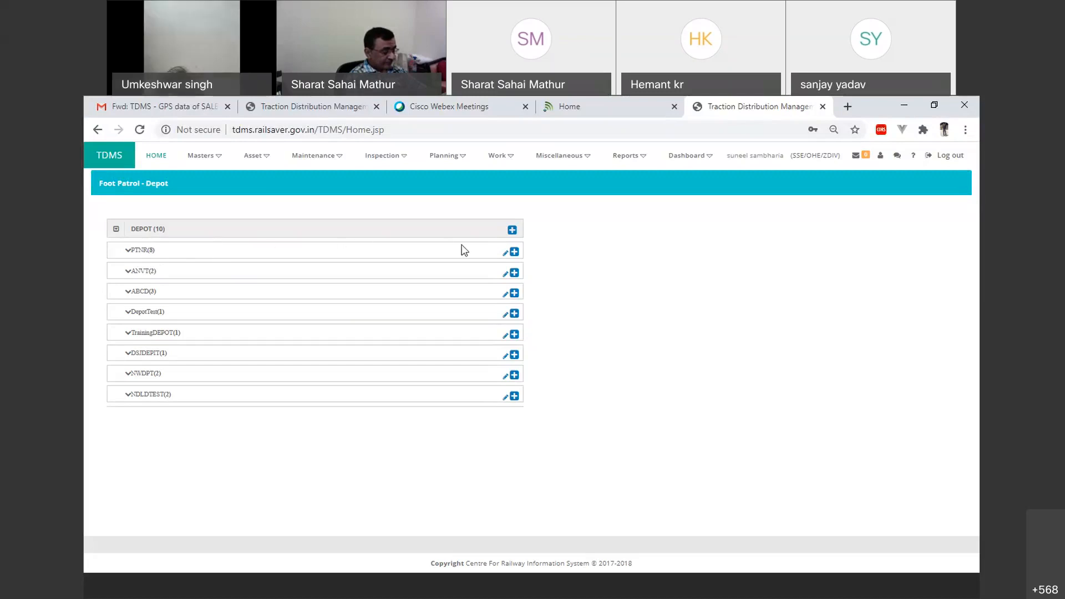
Step: Start a new section under depot PTNR with patrolling section BETWEEN STATION and GIS section NDLS-GZB(Via ANVR)
click(514, 253)
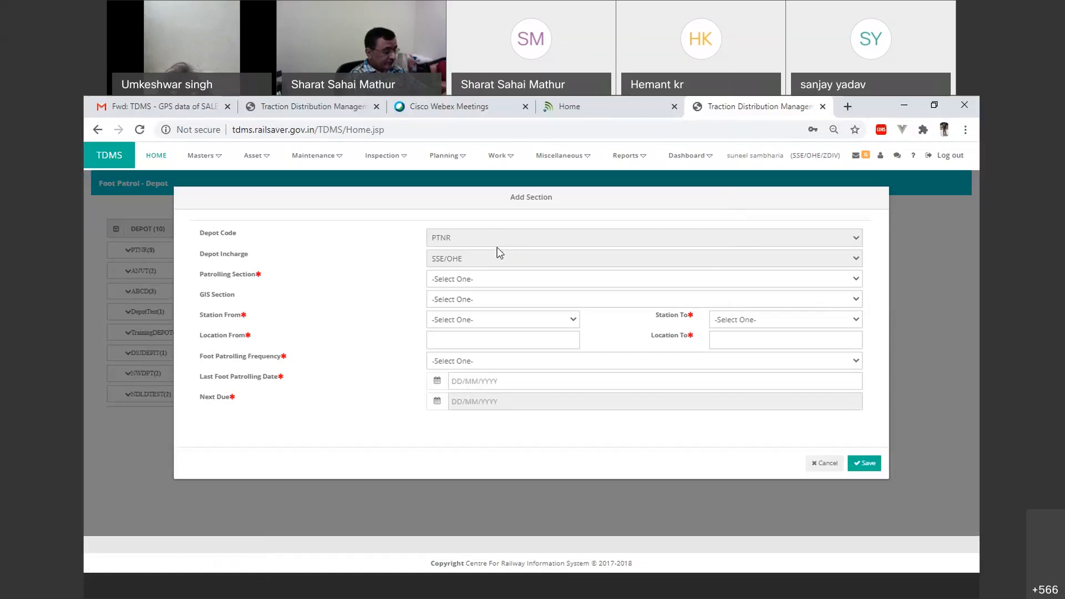
click(492, 277)
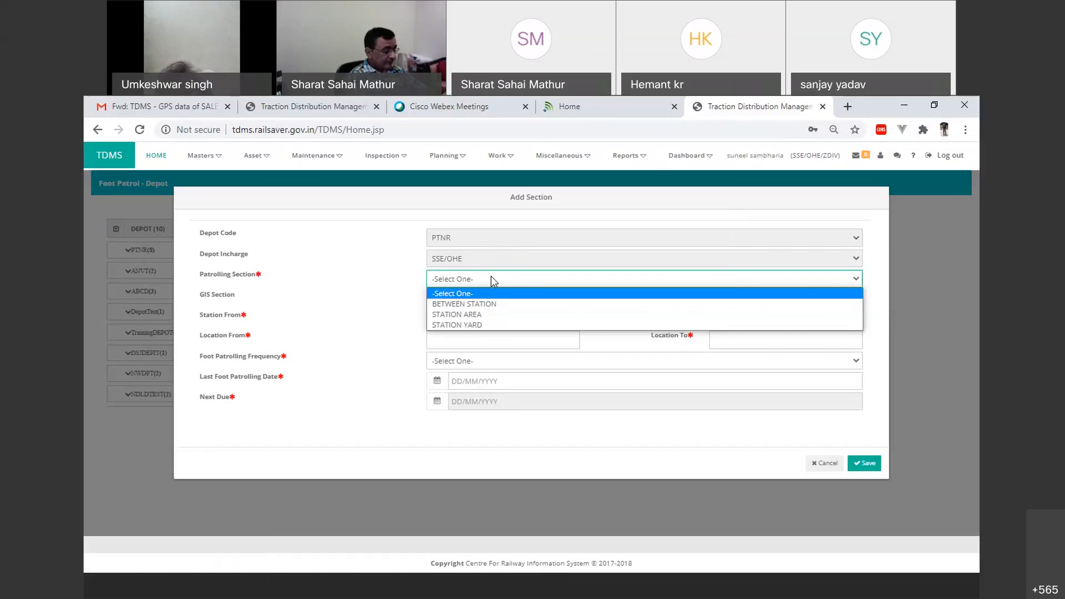
click(491, 305)
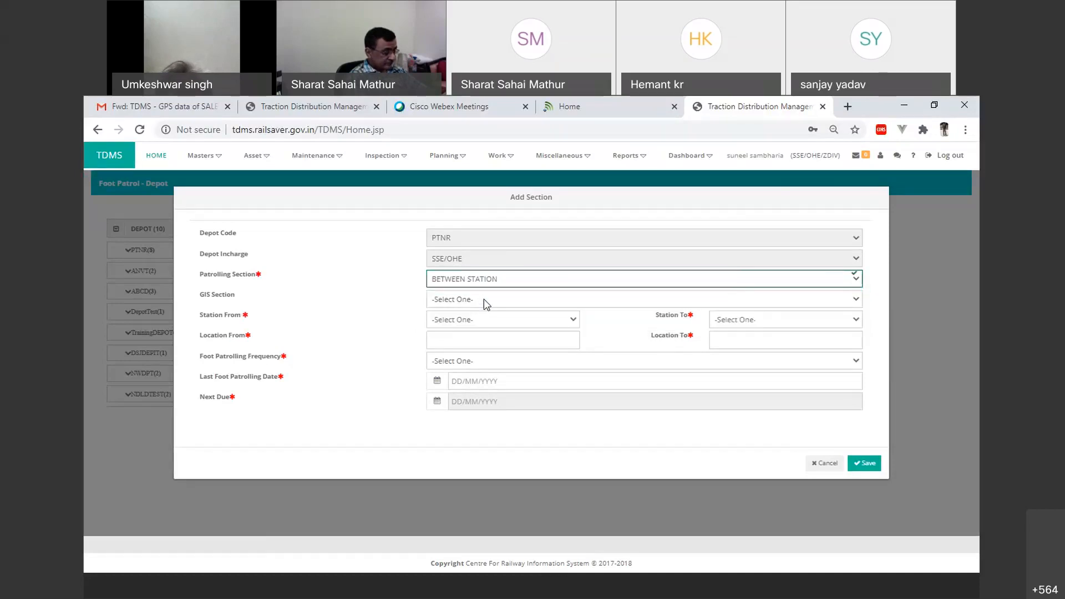
click(484, 300)
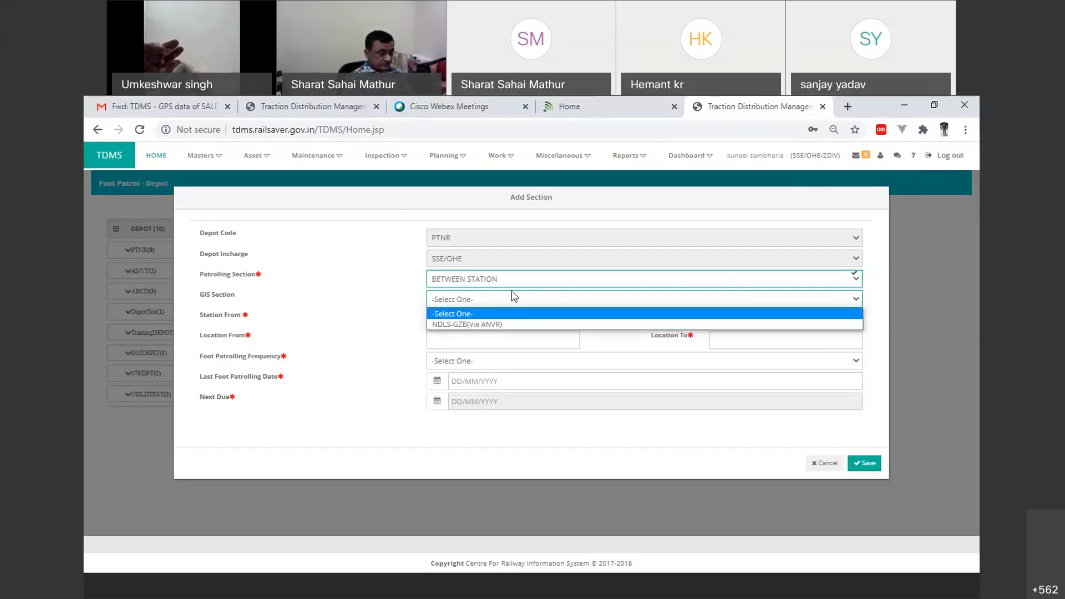
click(497, 326)
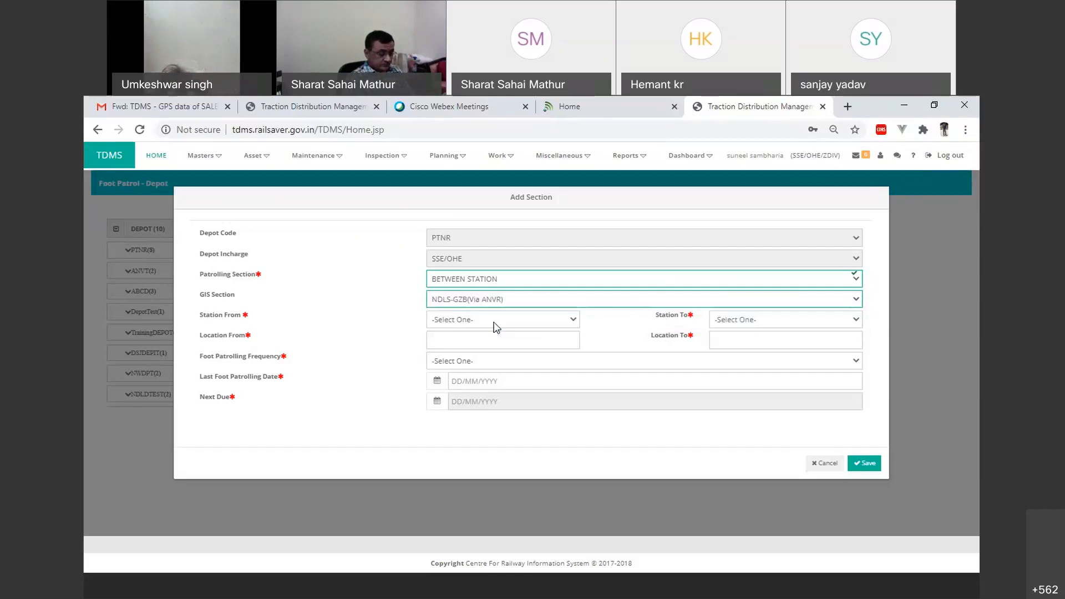
Step: Set the new section's stations from STN11 to STN13 and its locations from 10/12 to 14/12
click(503, 320)
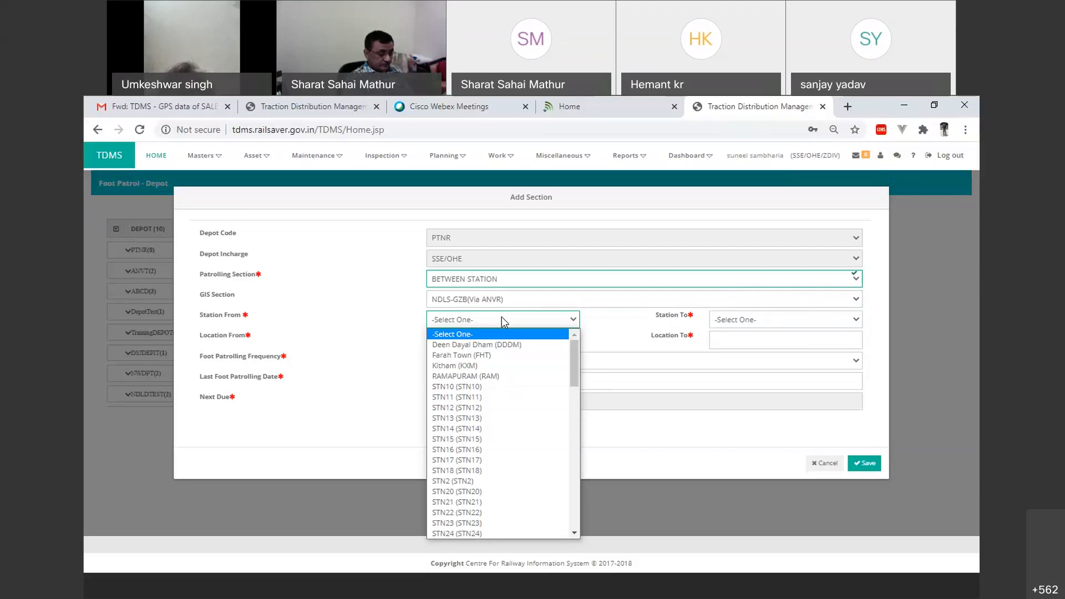
click(475, 397)
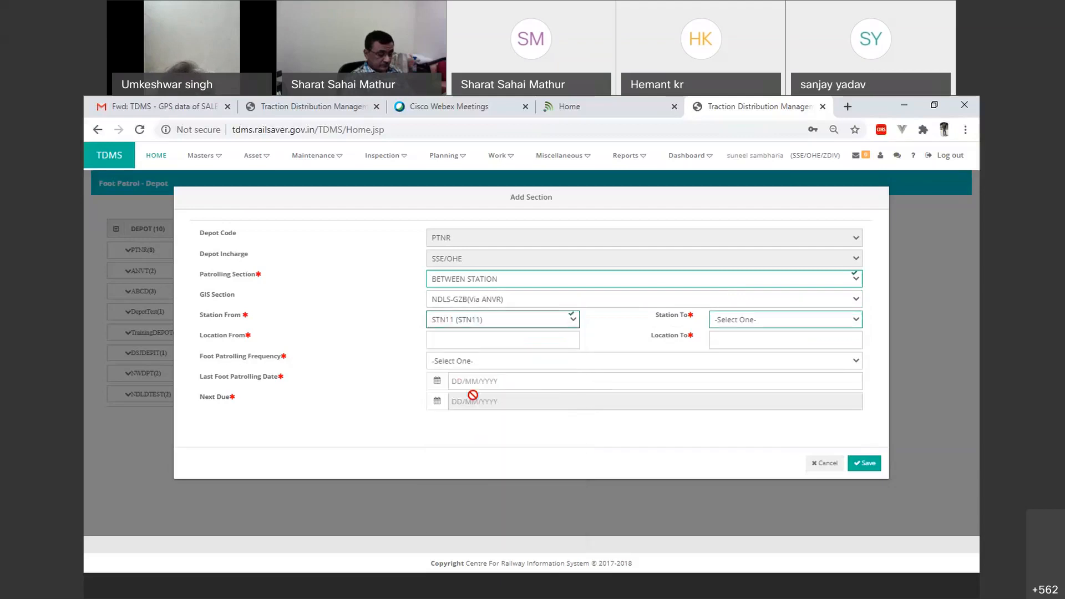
click(745, 319)
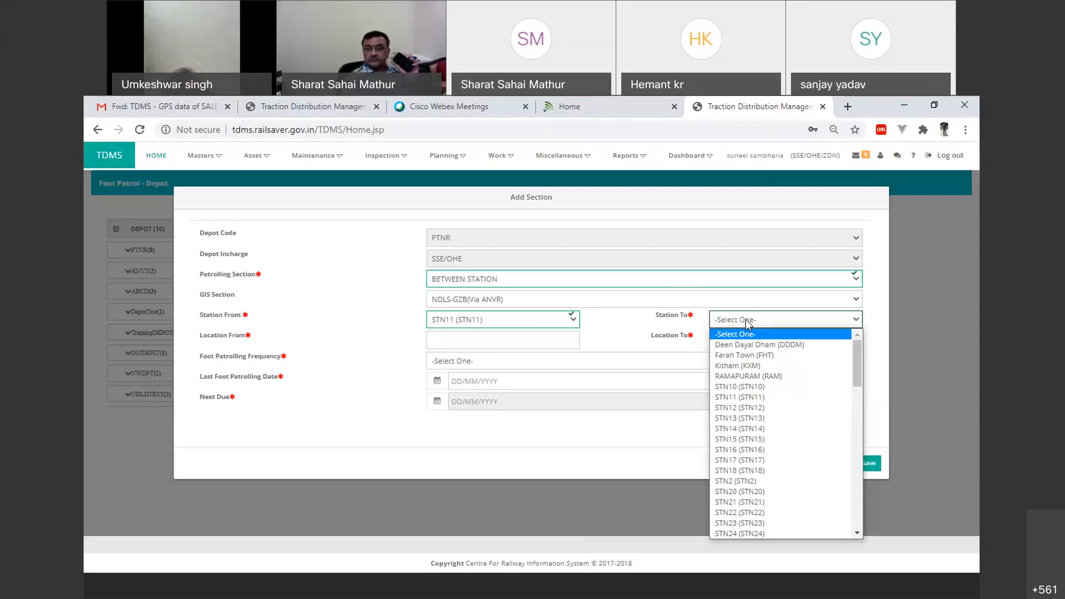
click(749, 420)
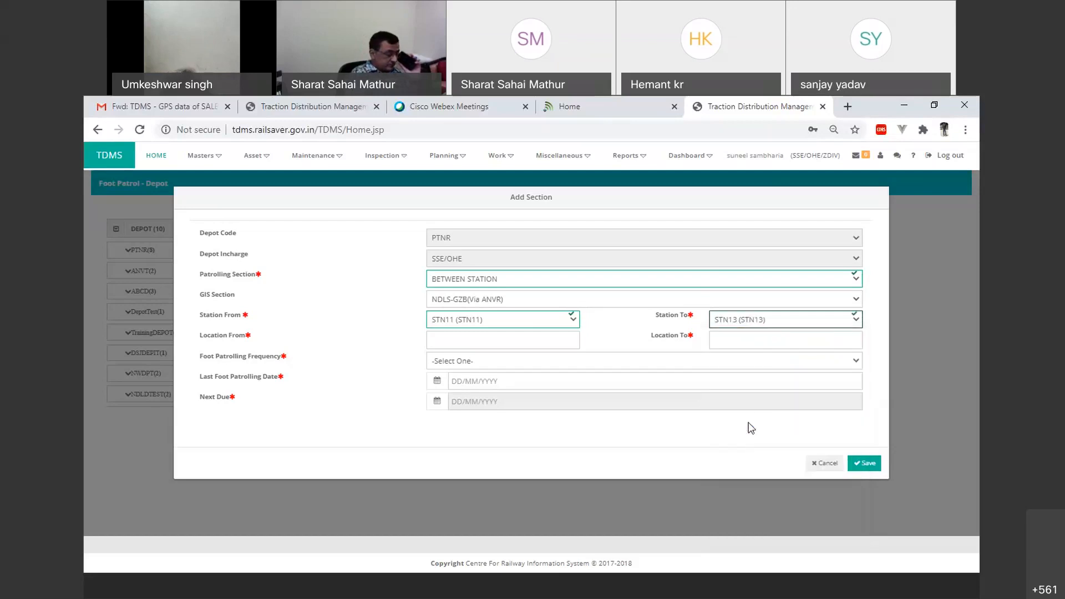
click(521, 348)
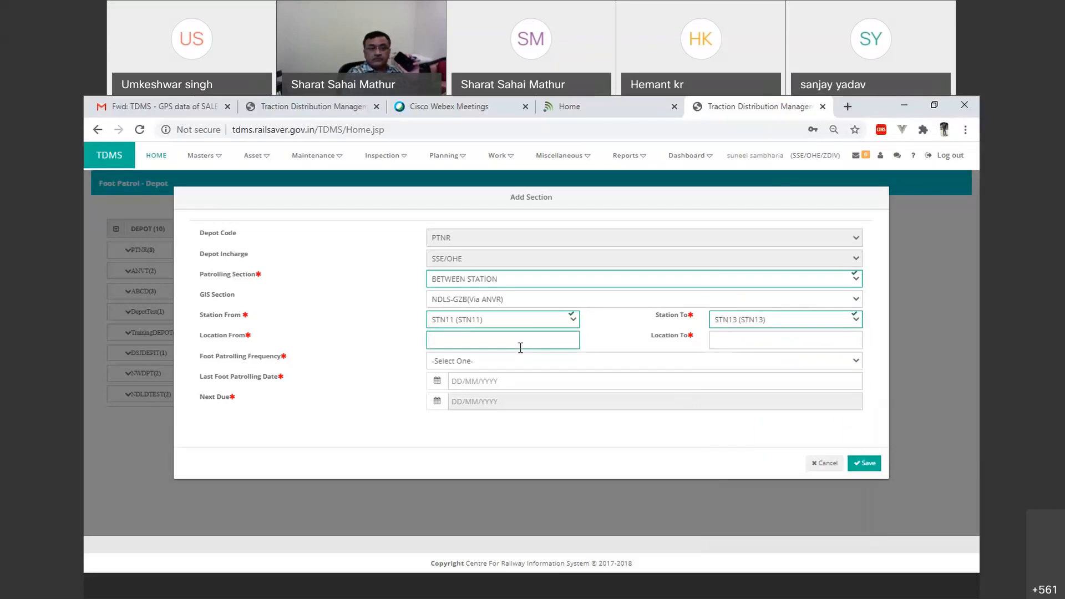
text(10/)
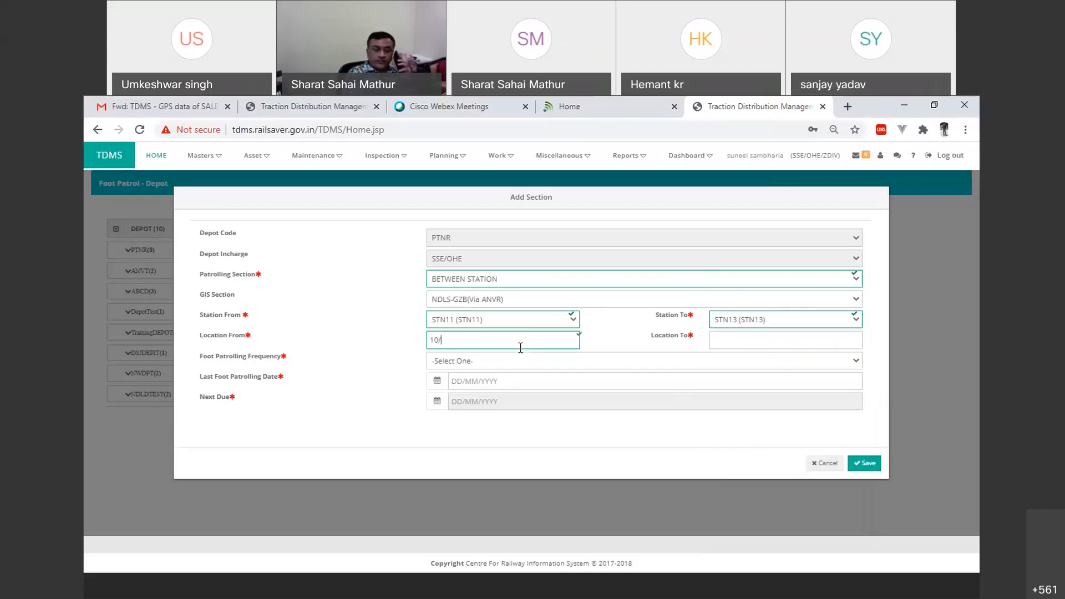
text(12)
click(748, 344)
text(14/12)
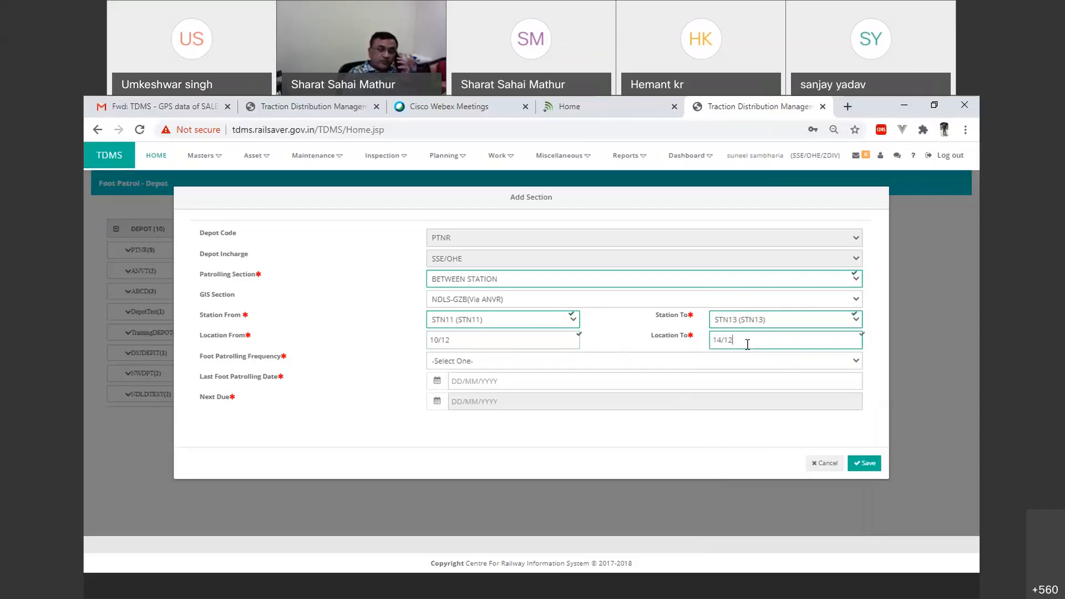
Step: Review the foot patrolling frequency options and discard the new section without saving
click(718, 362)
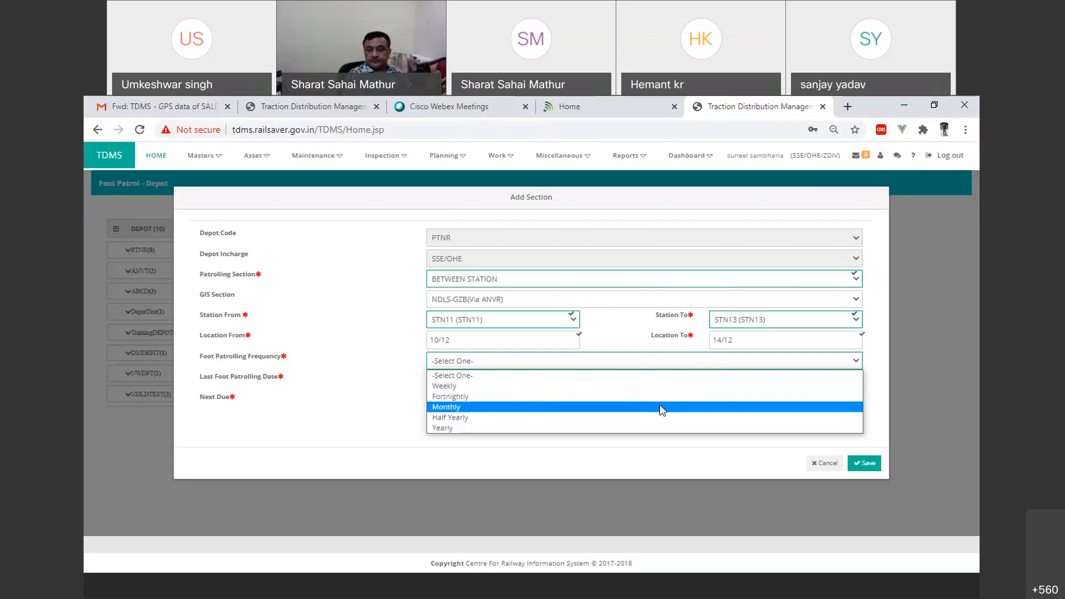
click(652, 444)
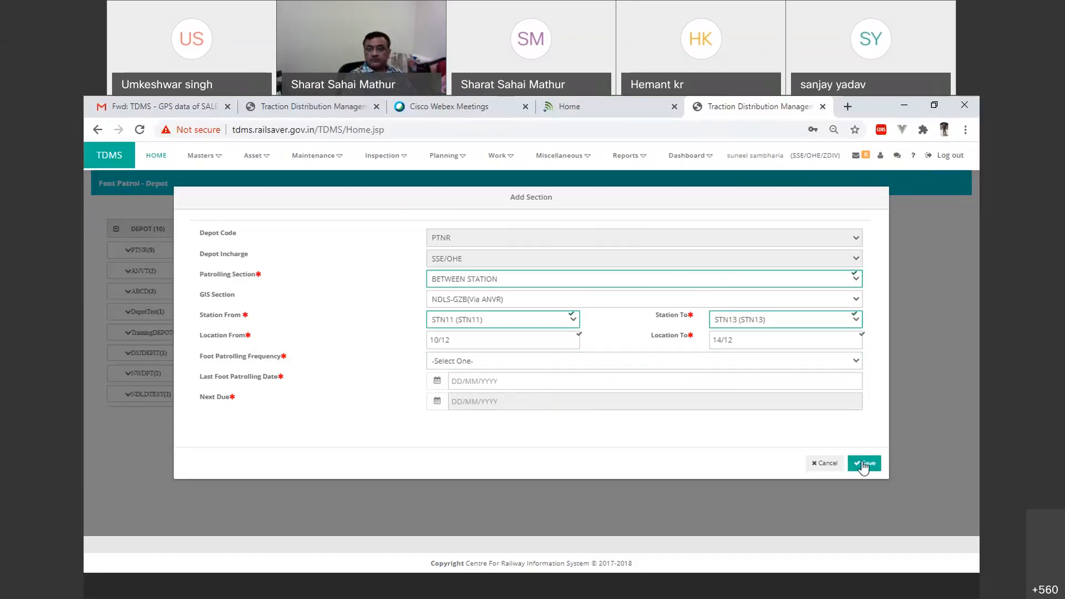
click(826, 464)
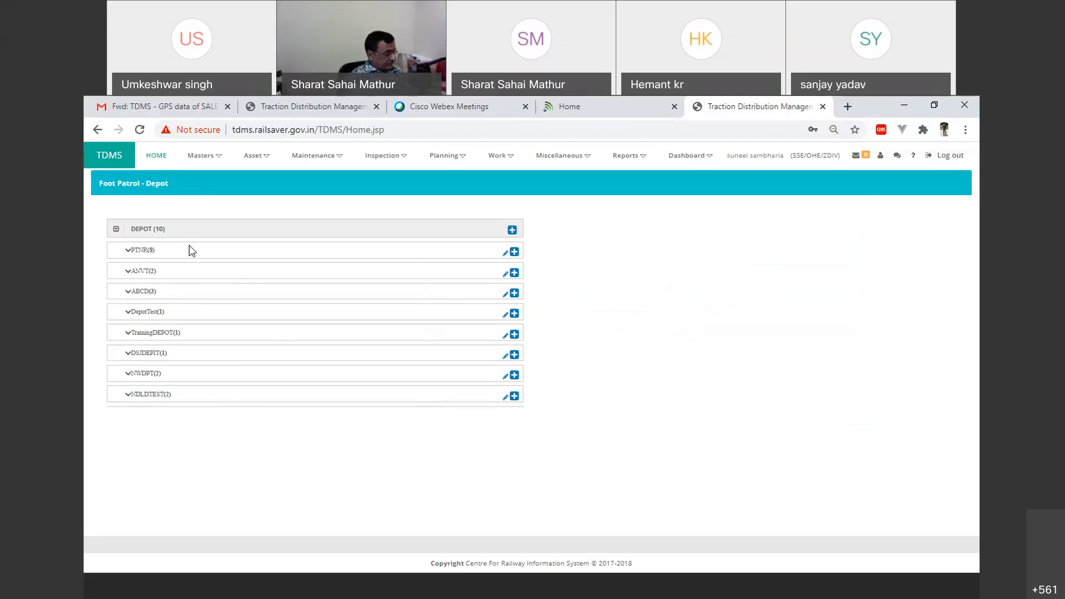
Step: Open the Asset Population master and load the asset totals for depot incharge SSE/OHE
click(210, 166)
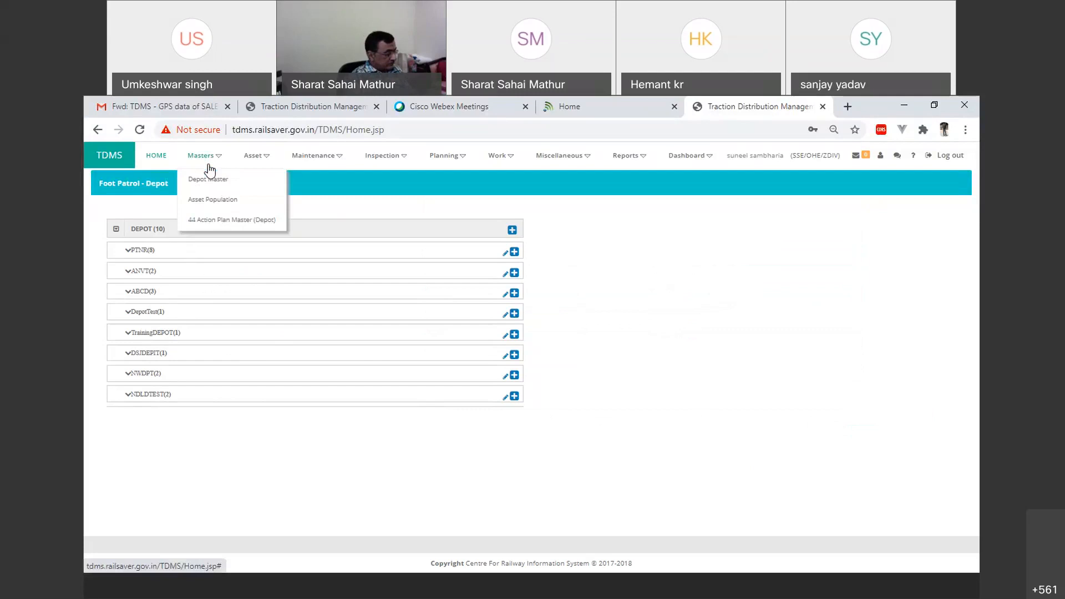
click(208, 200)
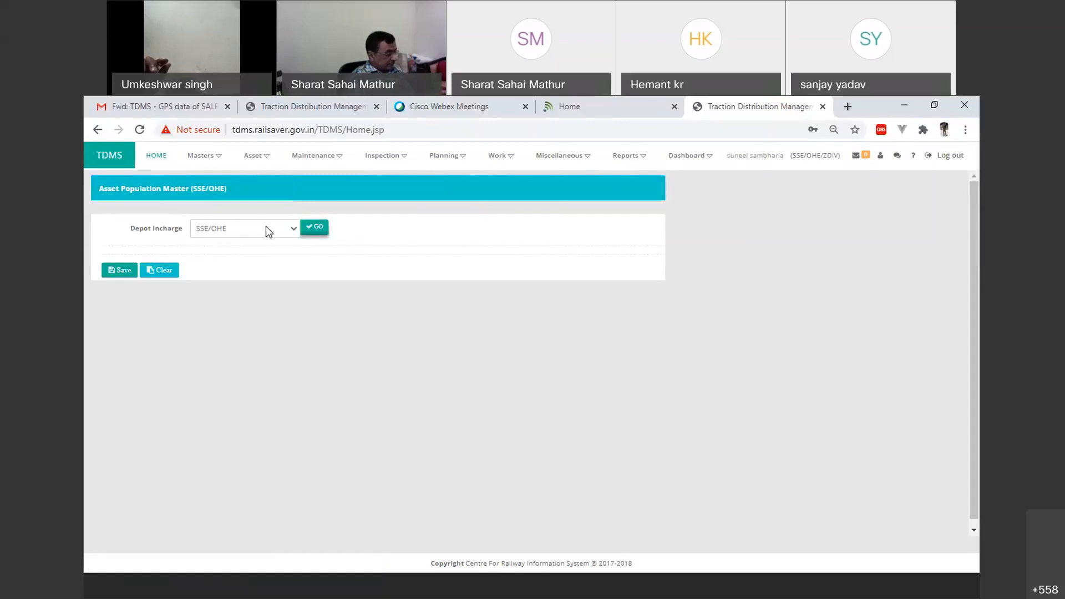
click(308, 232)
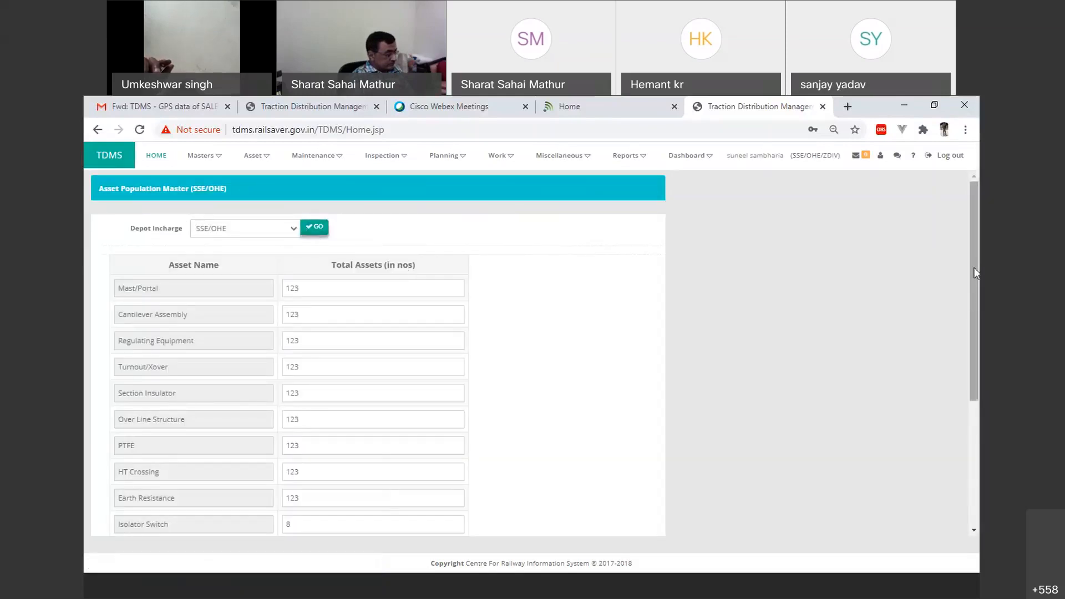
Step: Enter 2000 as the total number of Mast/Portal assets in the asset population table
drag(974, 267, 975, 251)
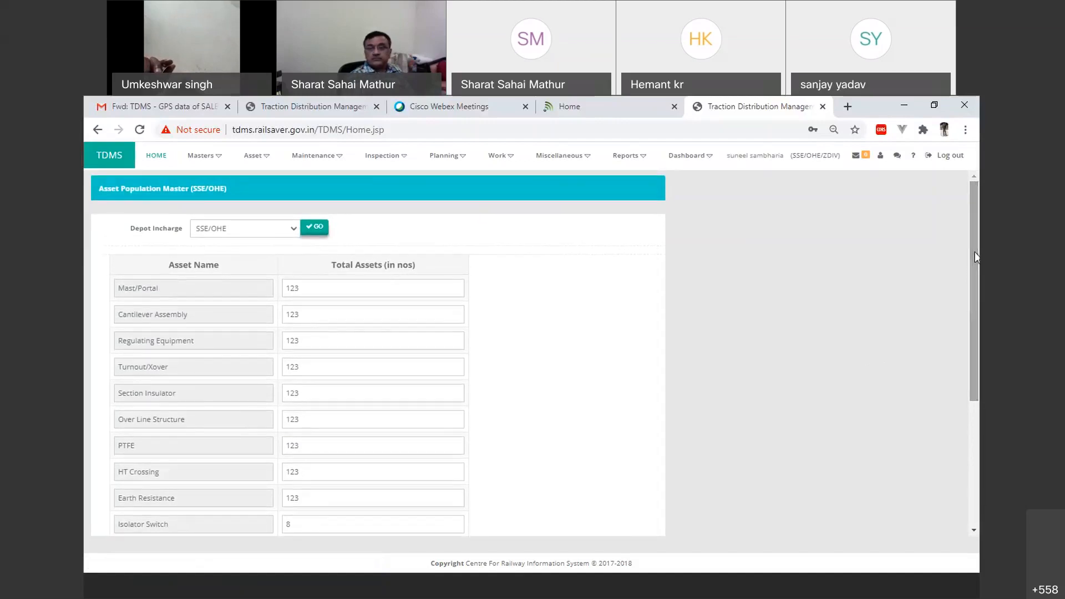
drag(322, 288, 265, 281)
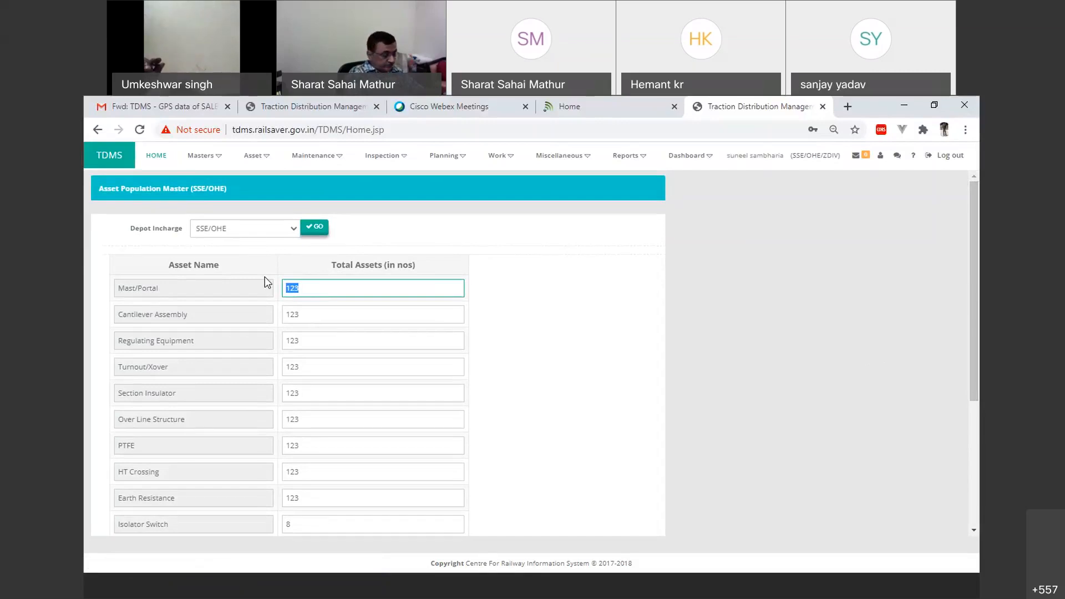
text(2000)
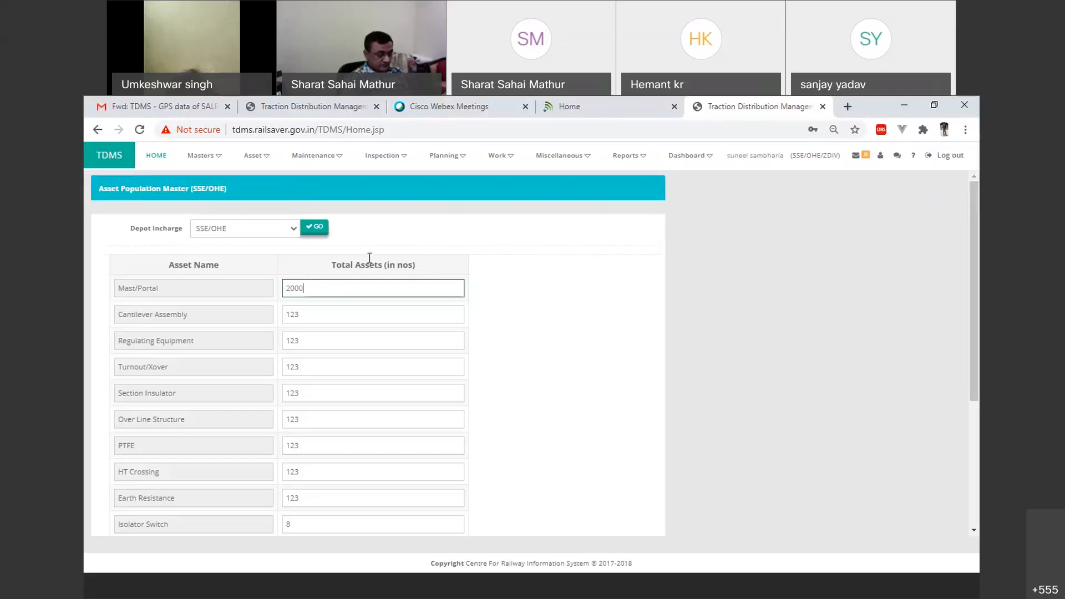
Step: Open the 44 Action Plan Master (Depot) and load its work list for progress year 2020-2021
click(203, 155)
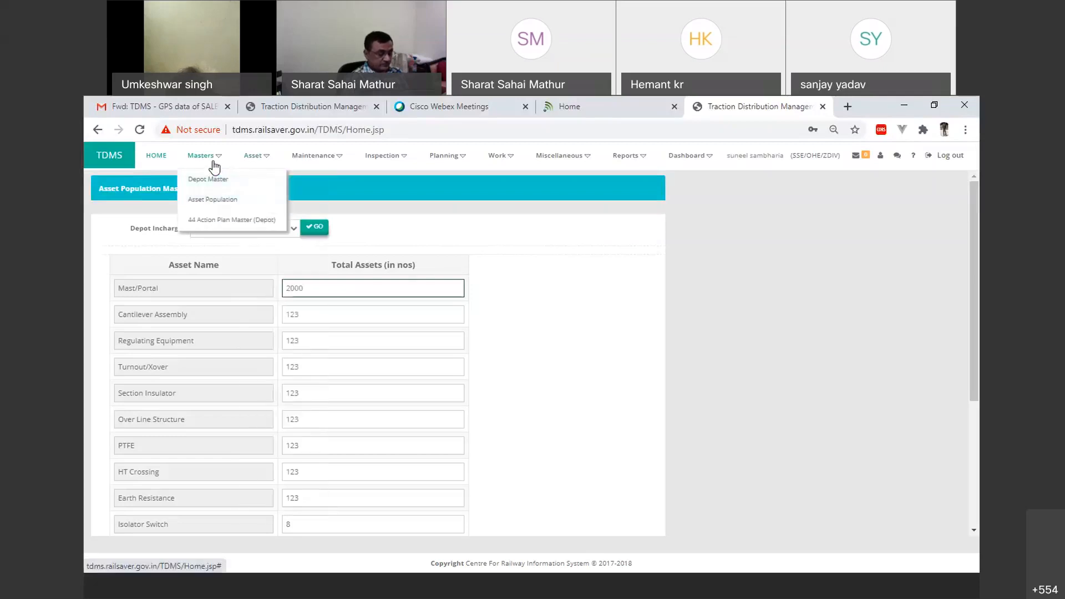
click(208, 222)
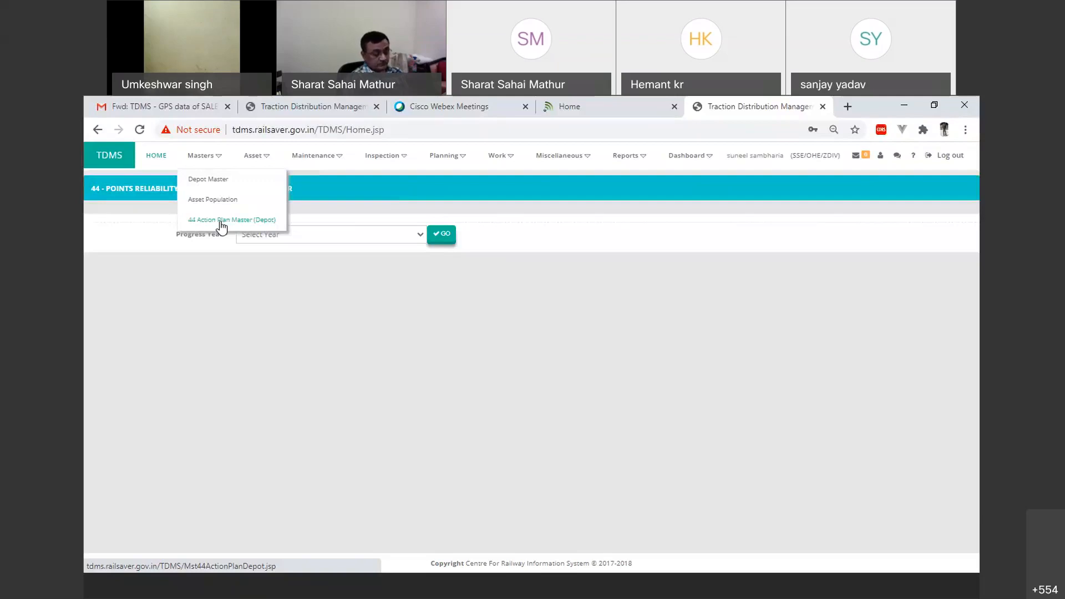
click(324, 230)
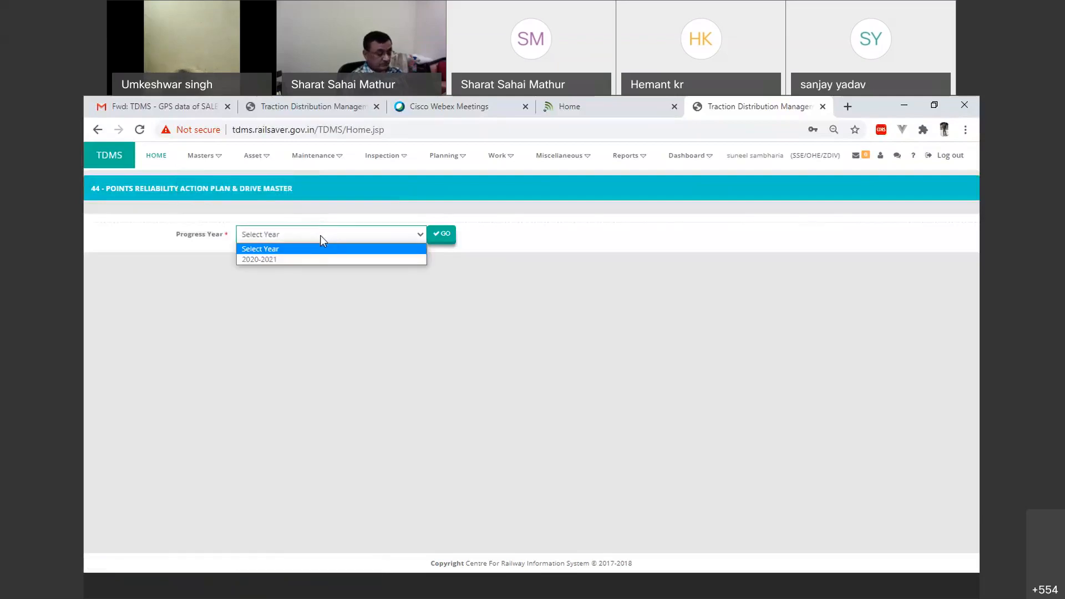
click(309, 258)
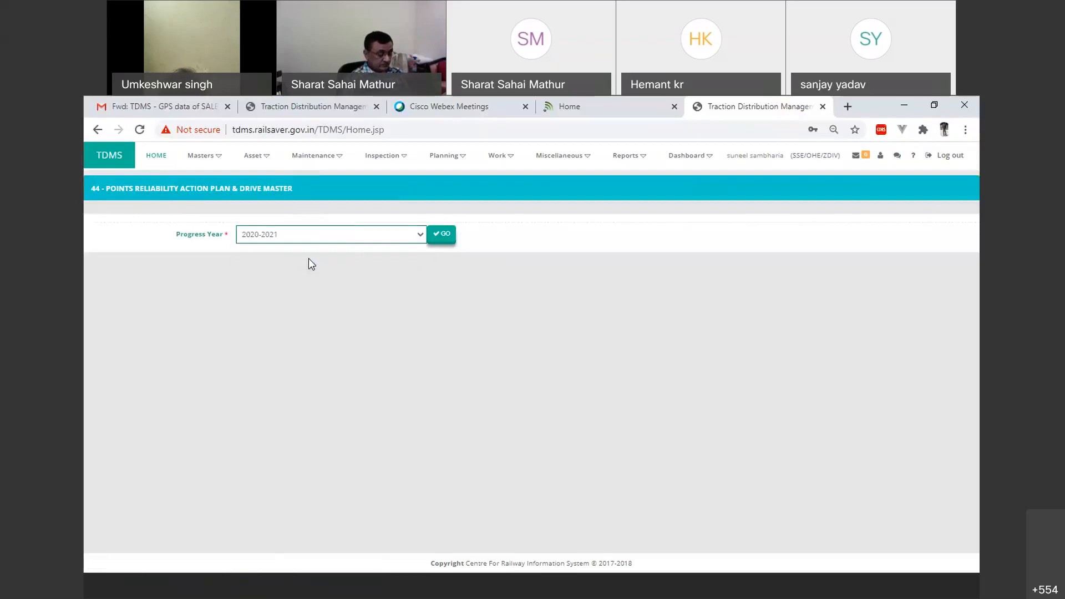
click(438, 236)
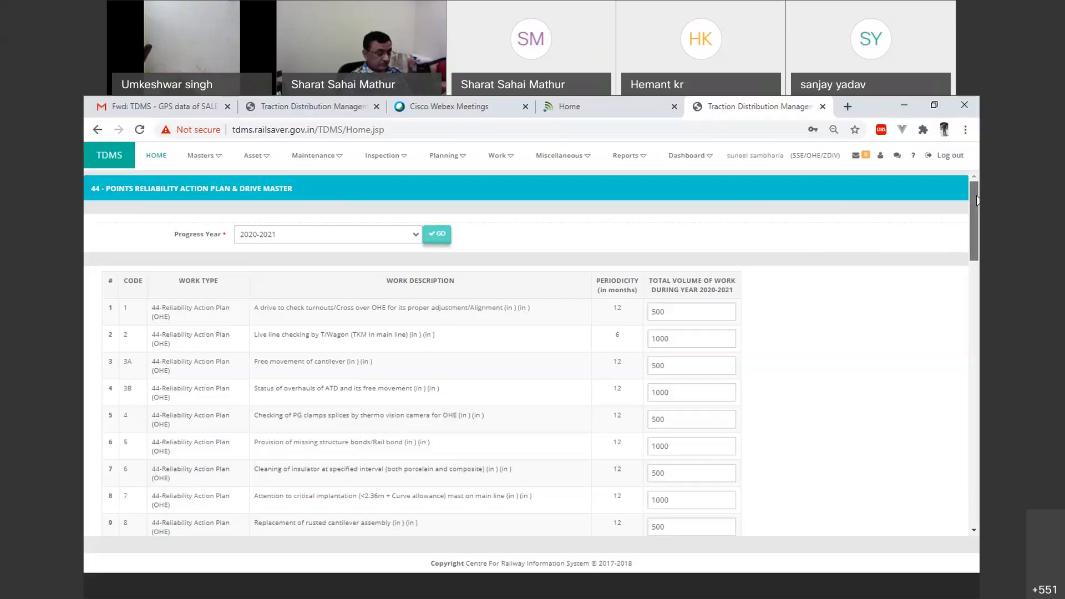
Step: Examine the action plan rows for filled and pending work volumes, including the guy rod tension and turnout drive rows
mouse_move(978, 201)
mouse_down()
mouse_move(976, 286)
mouse_move(971, 193)
mouse_up()
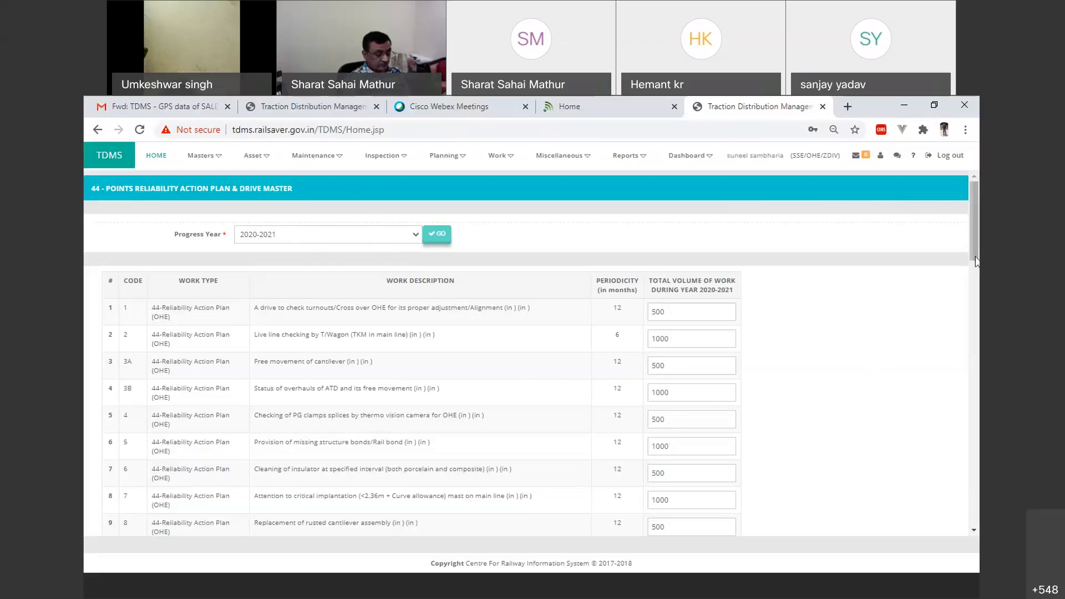
drag(976, 261, 975, 519)
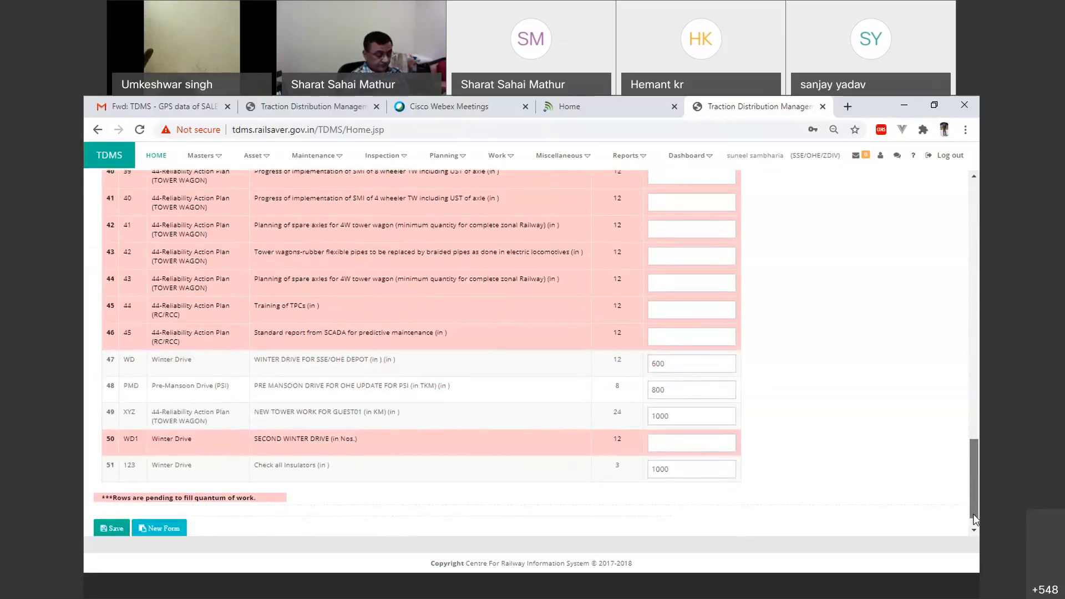
drag(975, 519, 1004, 307)
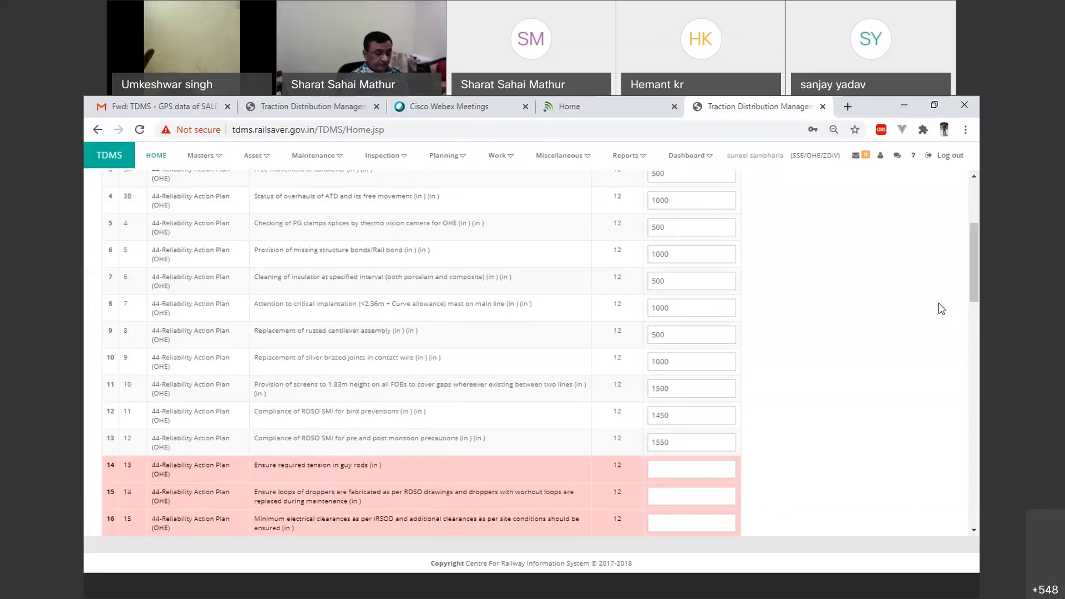
click(689, 470)
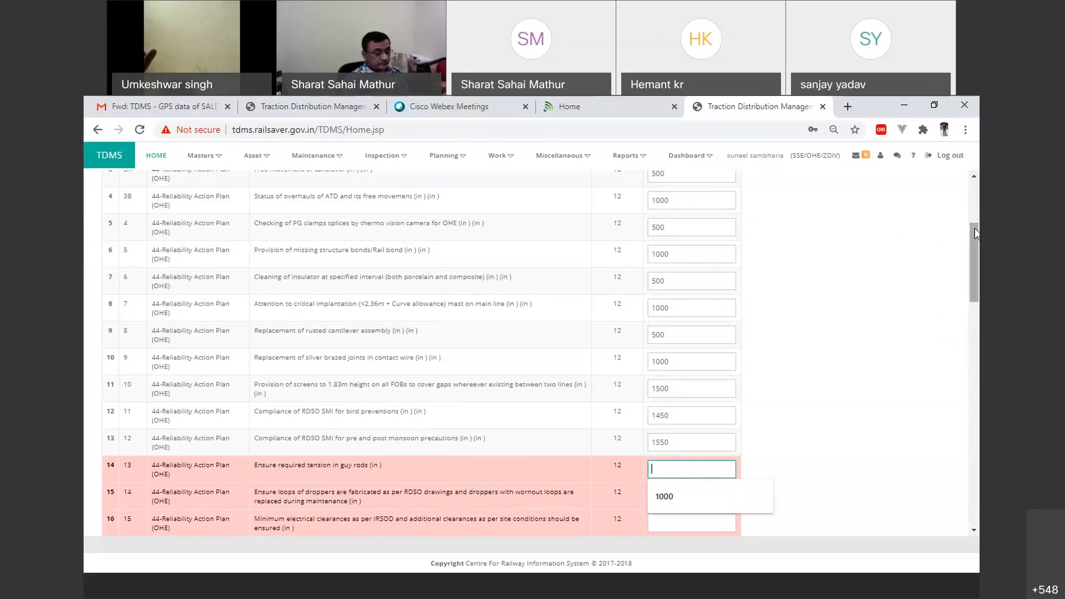
drag(973, 231, 972, 160)
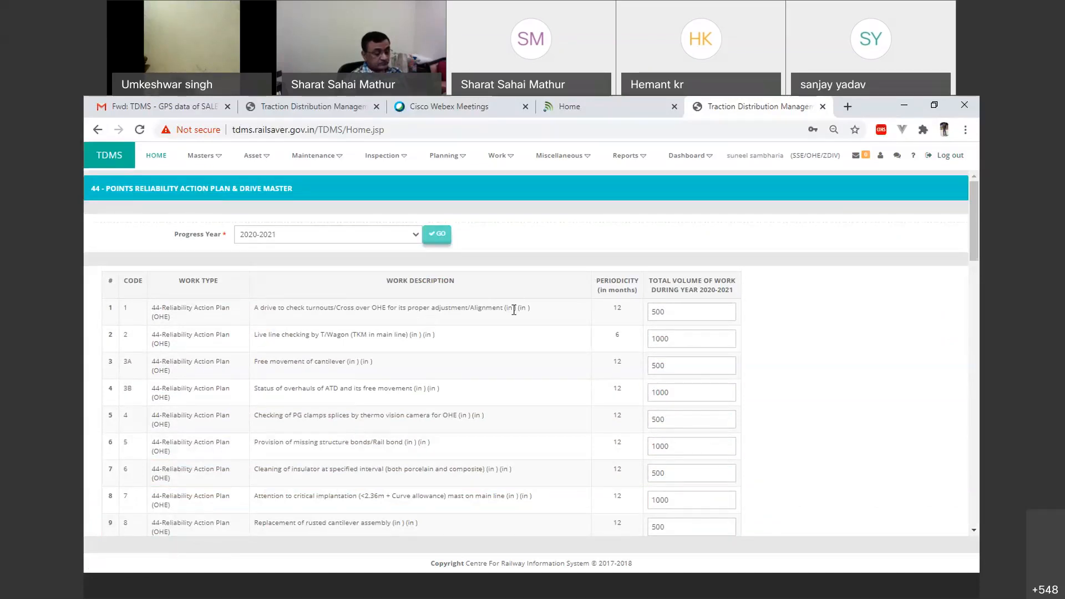
double_click(679, 311)
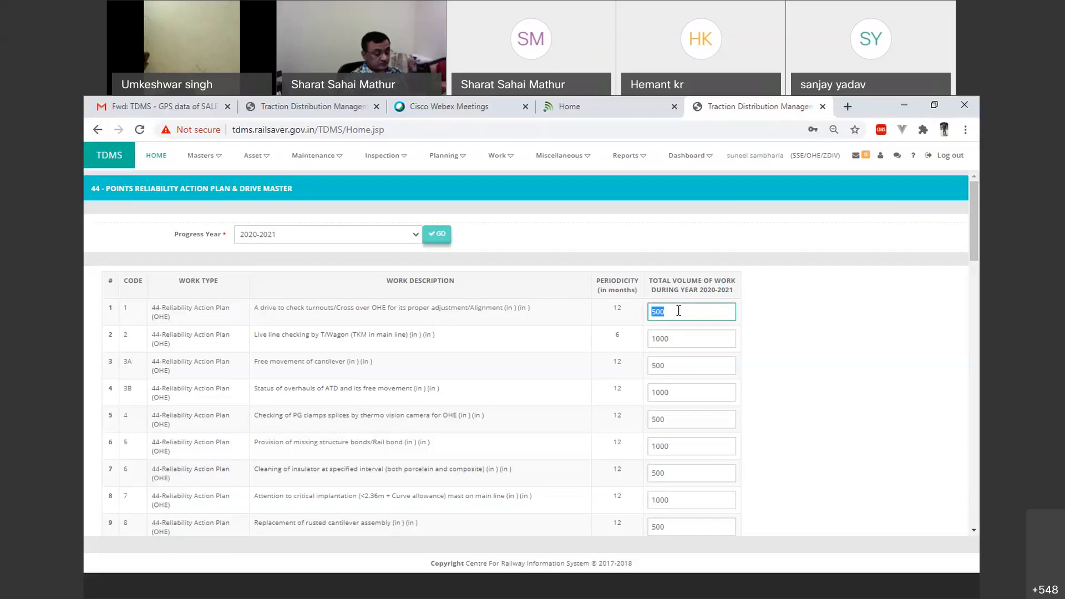
Step: Show the list of asset types available for asset data entry
click(208, 167)
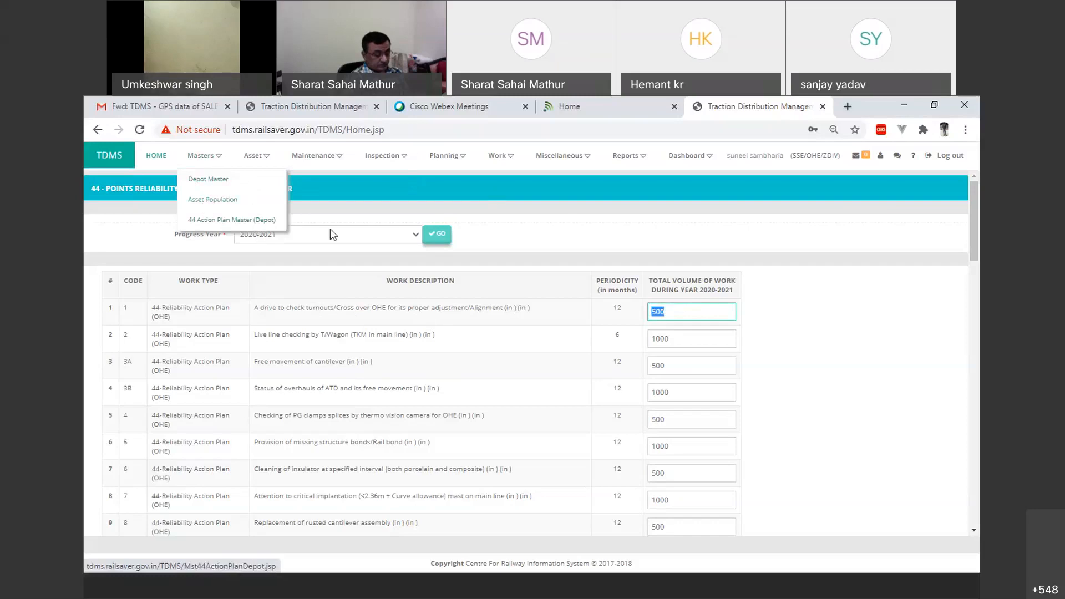
mouse_move(257, 162)
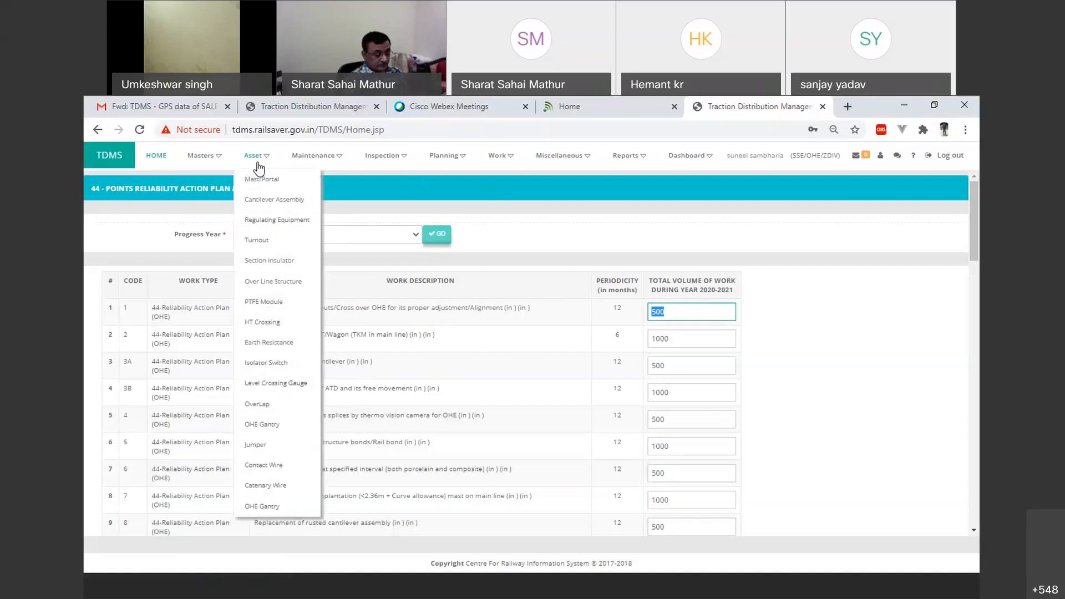